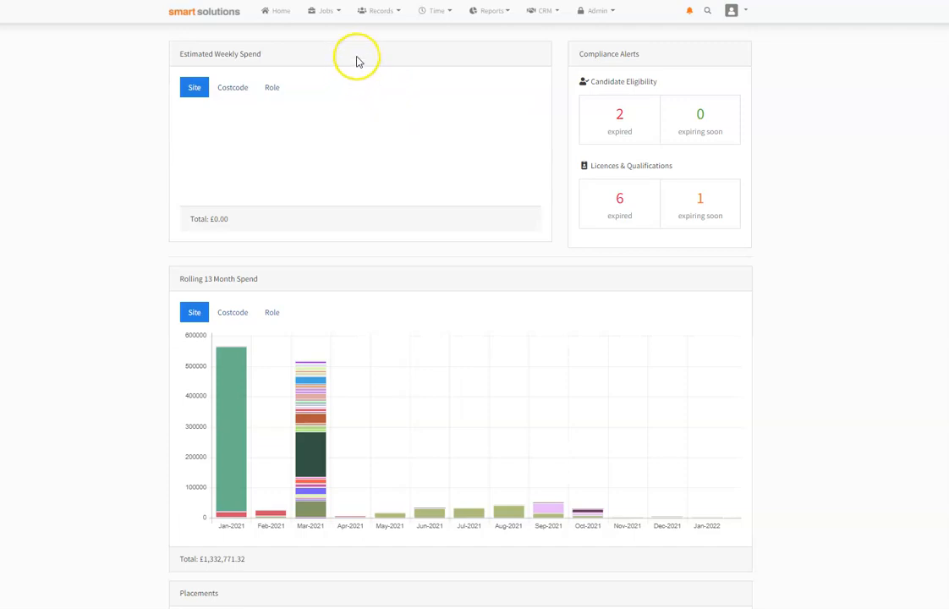
Step: Open the site management list in the records area
left_click(382, 12)
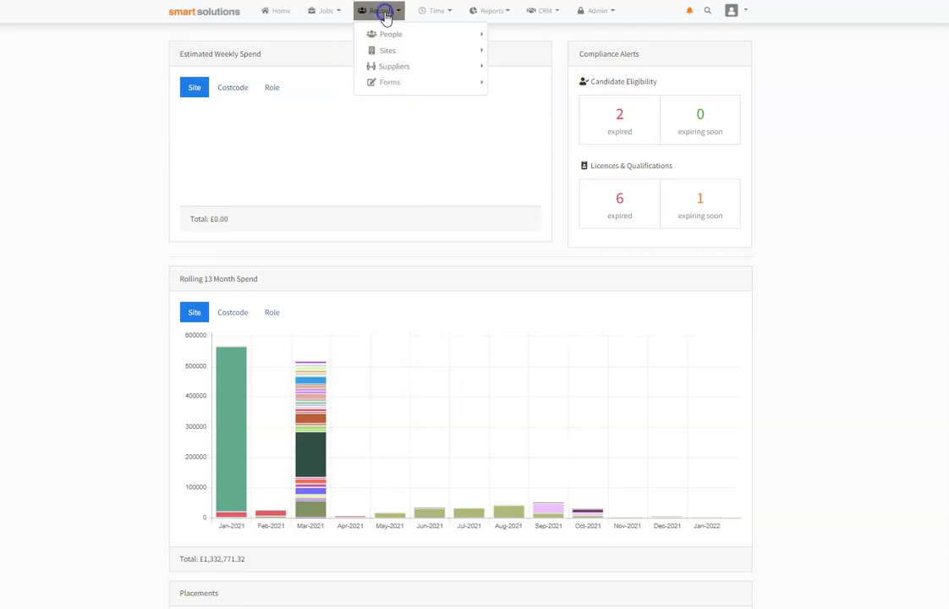
left_click(391, 52)
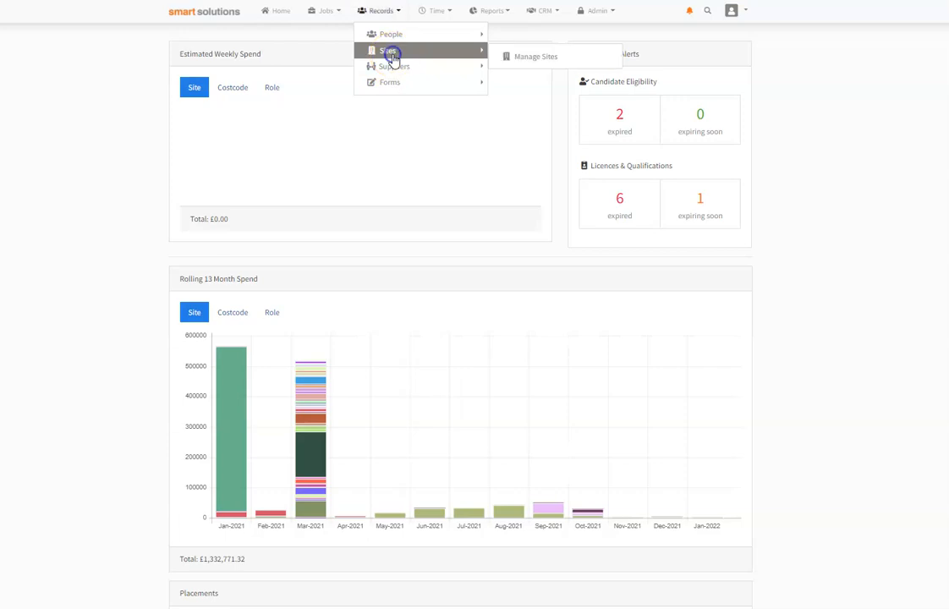
left_click(538, 58)
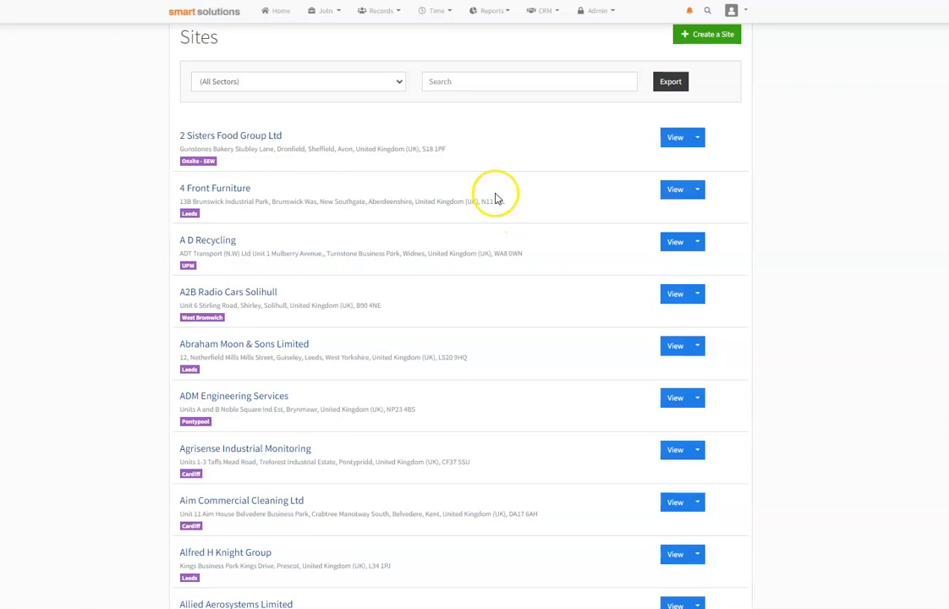
Step: Filter the sites by the South West Water sector and open the Pennon - South West Water site
left_click(390, 82)
scroll(344, 239, "down", 3)
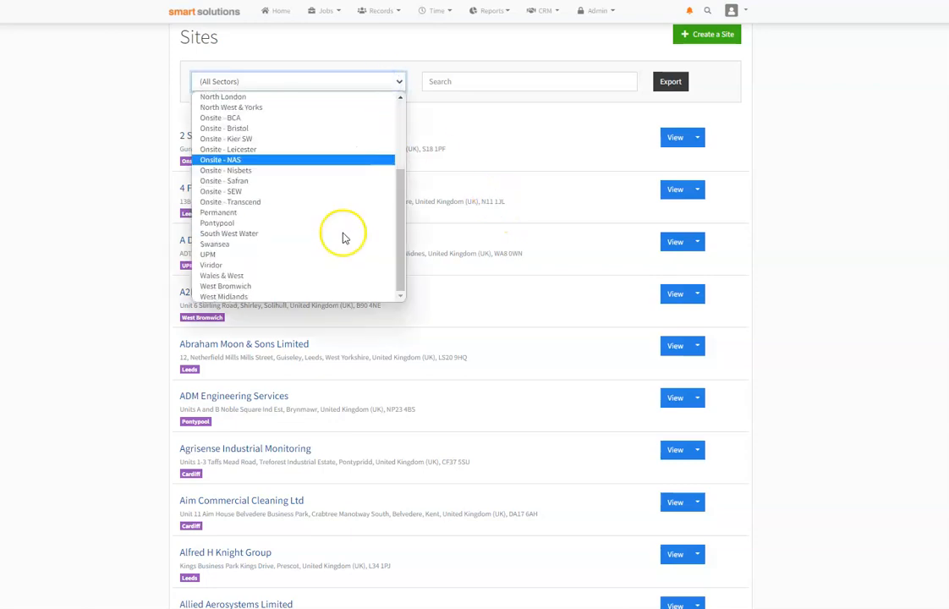
left_click(262, 234)
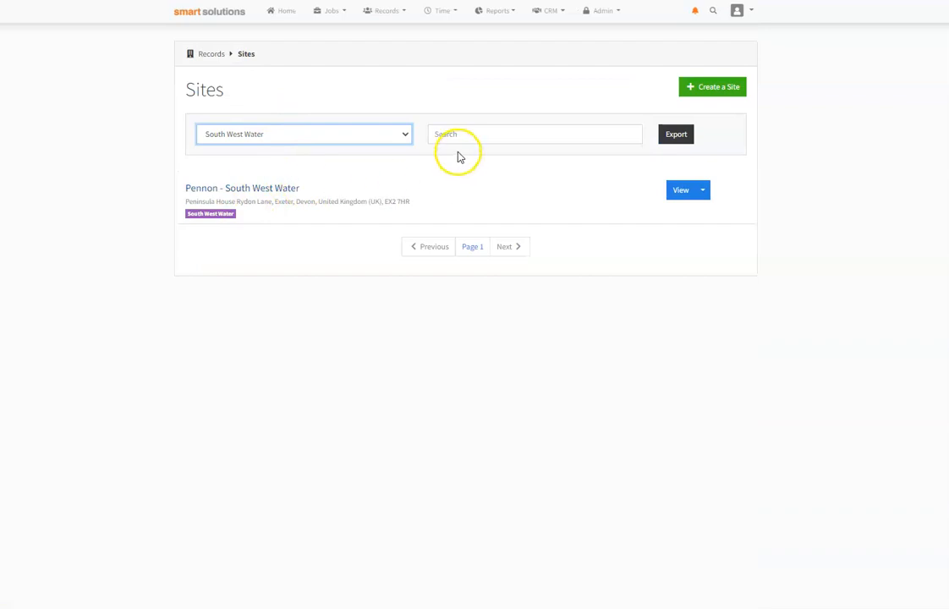
left_click(275, 190)
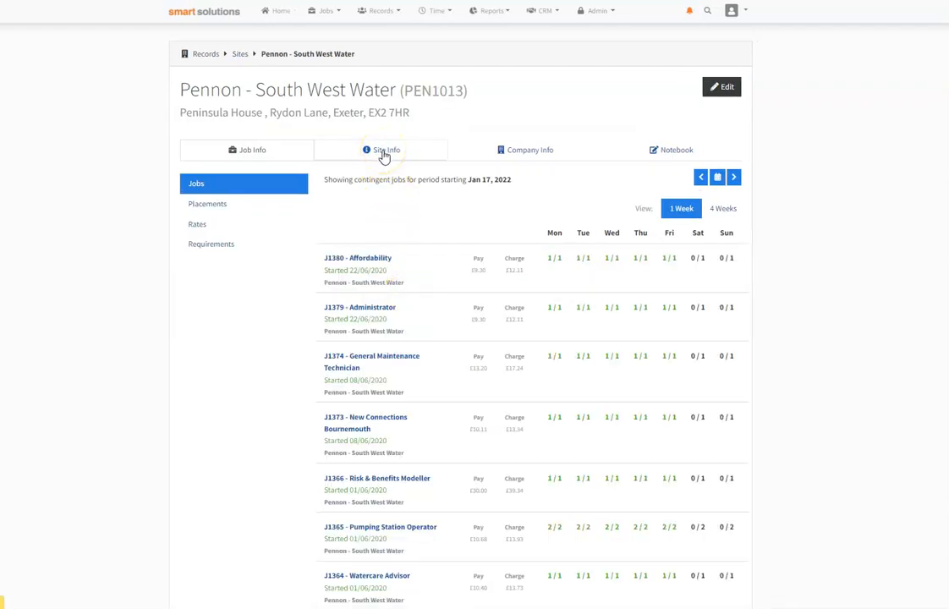
Step: Show the Pennon - South West Water site's information and look through its cost codes
left_click(384, 152)
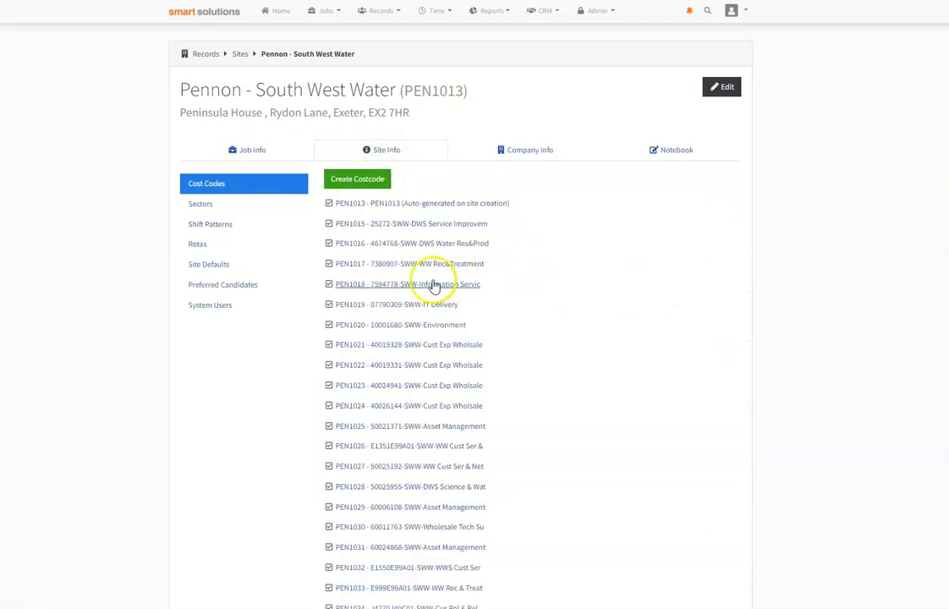
scroll(541, 283, "down", 3)
scroll(542, 282, "down", 20)
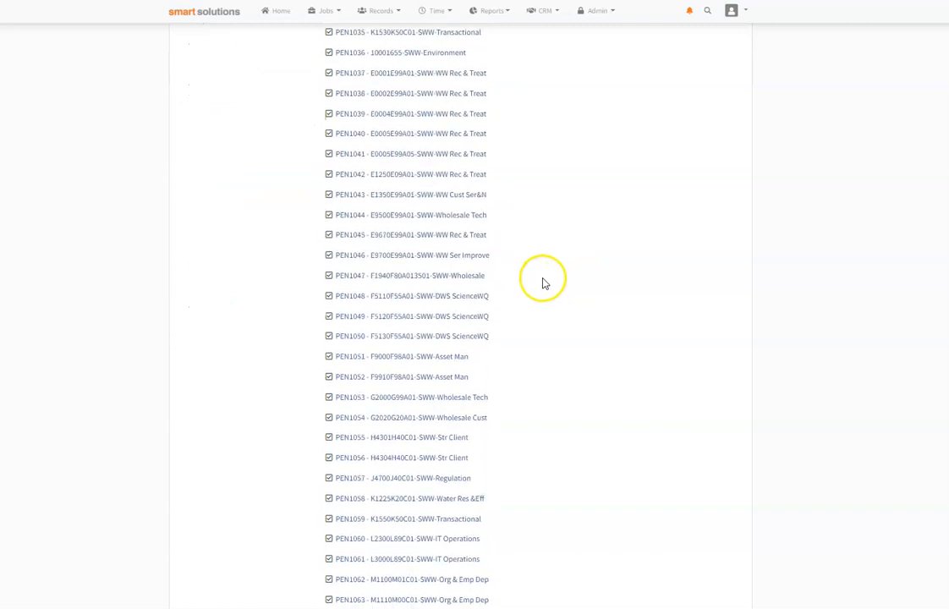
scroll(534, 280, "up", 20)
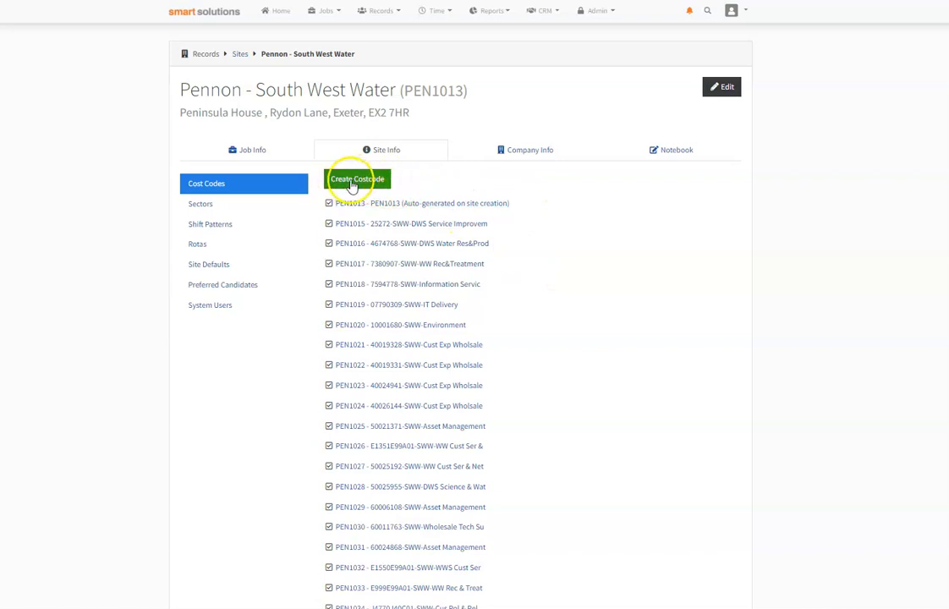
Step: Create a cost code for the site with description 152634765 and customer description "Group HR - Strategic"
left_click(354, 184)
left_click(381, 111)
left_click_drag(381, 111, 336, 115)
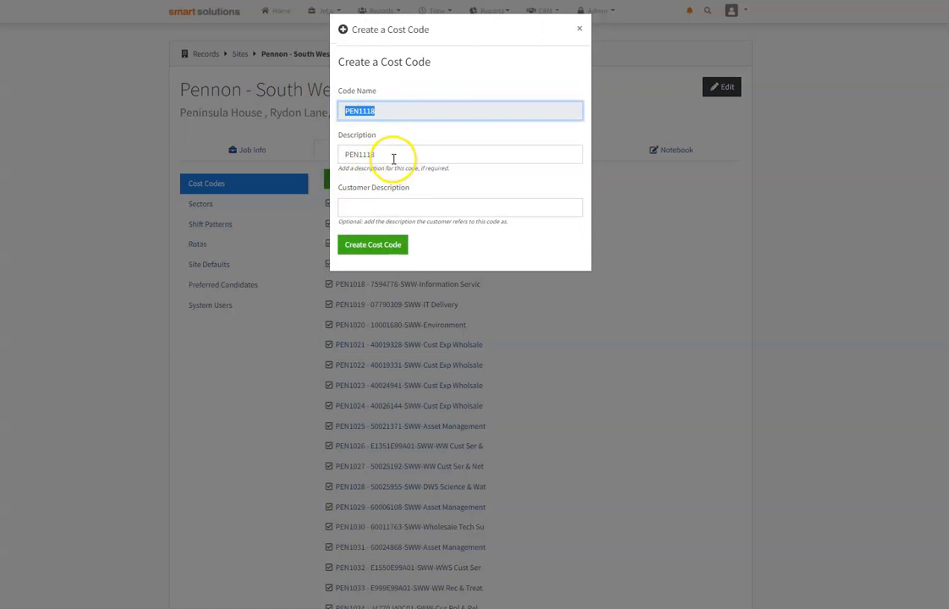
left_click_drag(387, 154, 319, 155)
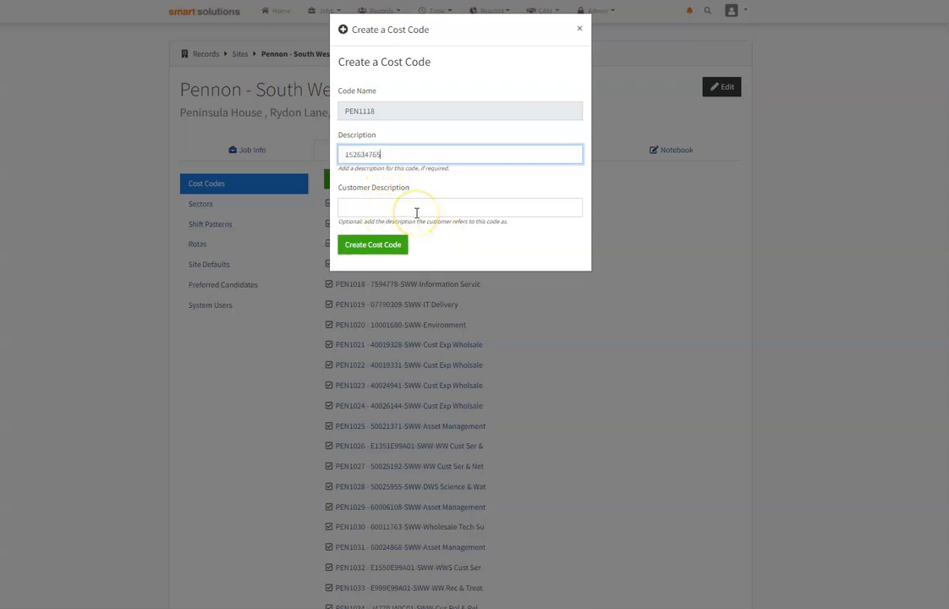
left_click(417, 208)
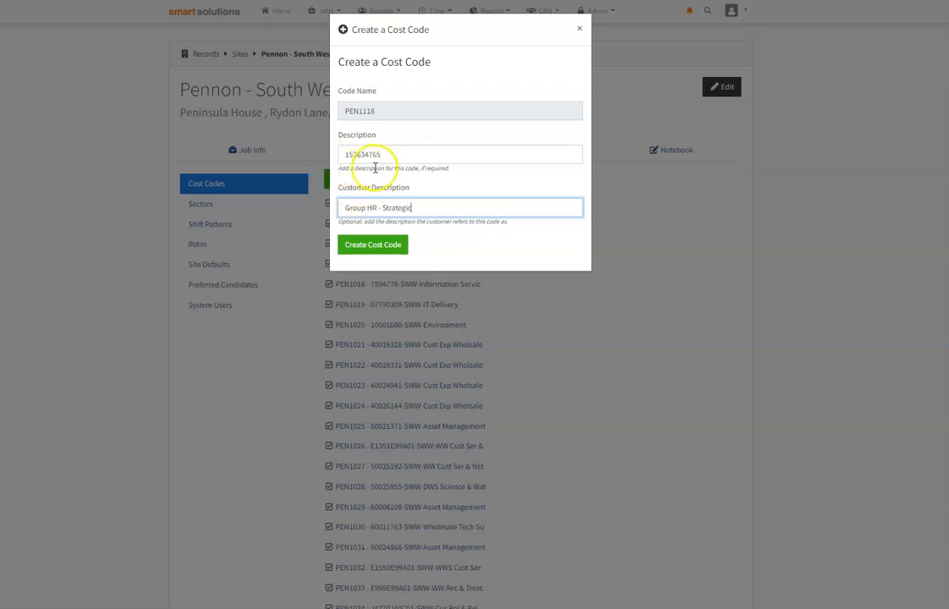
left_click(376, 250)
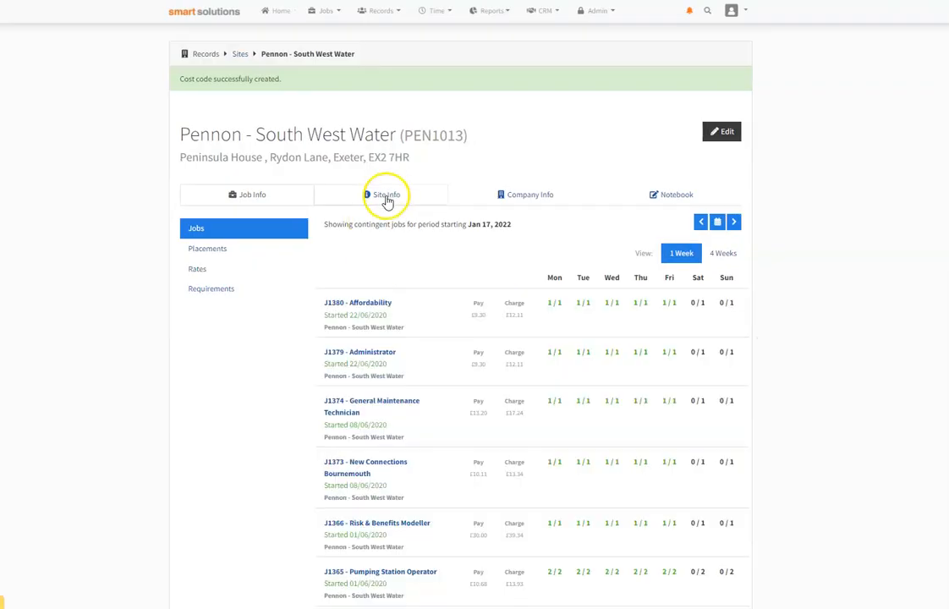
Step: Return to the site management list, search for the Pennon - South West Water site and open it
left_click(376, 19)
left_click(408, 50)
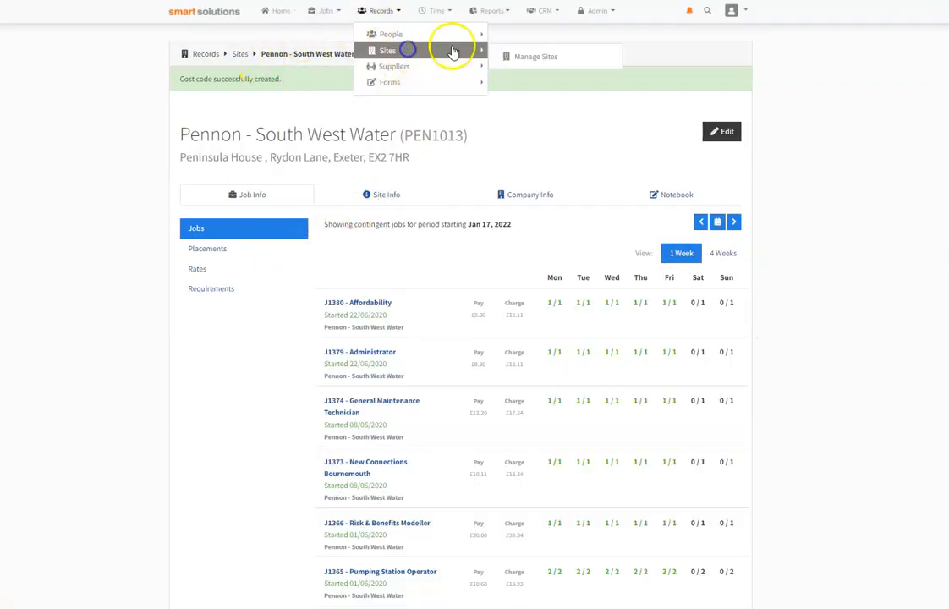
left_click(554, 67)
scroll(552, 61, "down", 1)
left_click(454, 85)
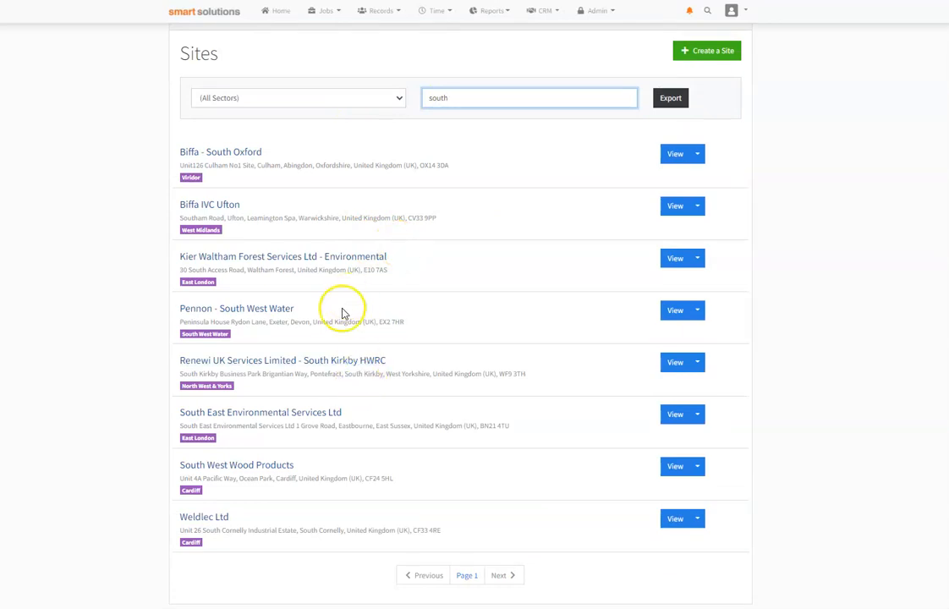
left_click_drag(462, 101, 281, 89)
type("pe")
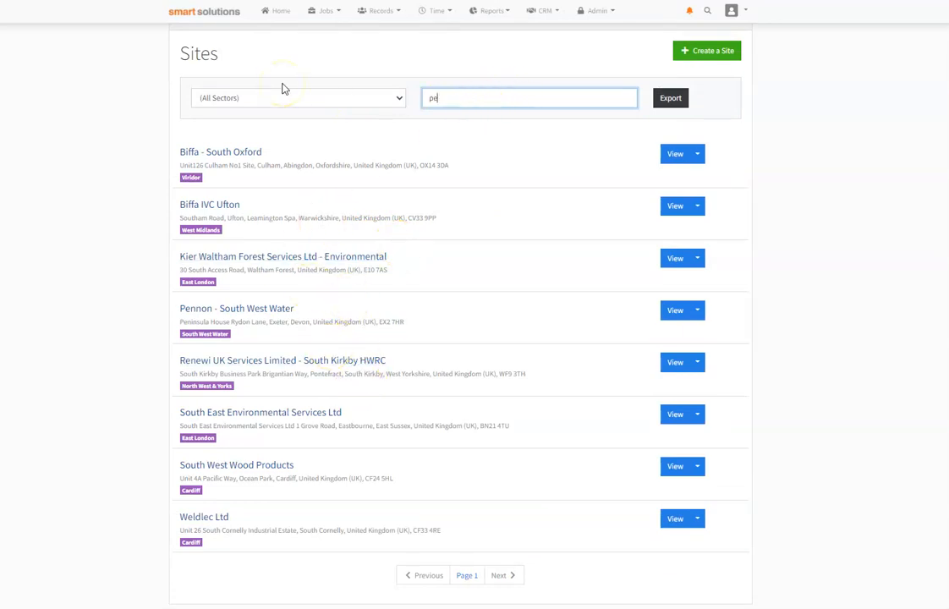
left_click(266, 189)
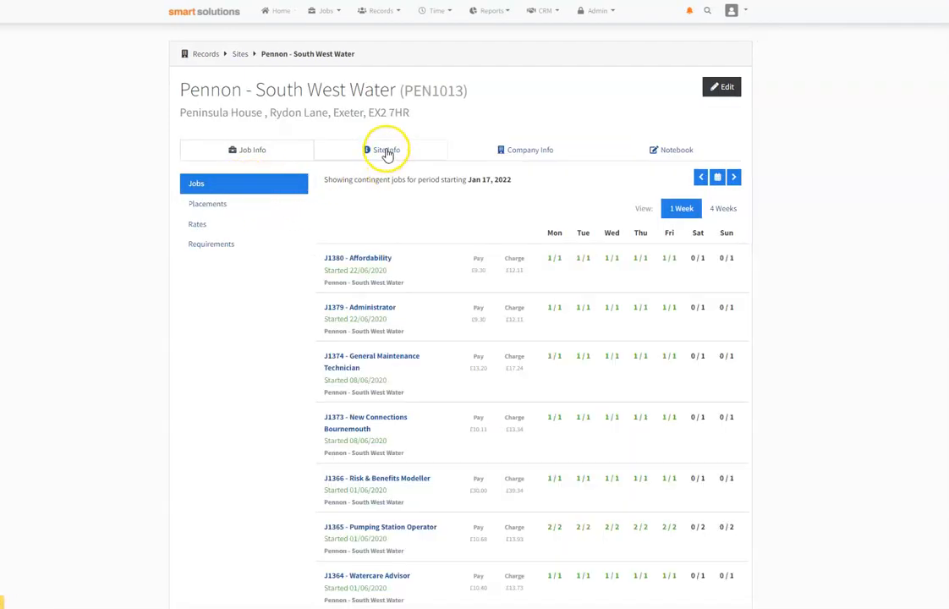
Step: Open cost code PEN1118 from the cost codes in the site's information
left_click(387, 152)
left_click(347, 179)
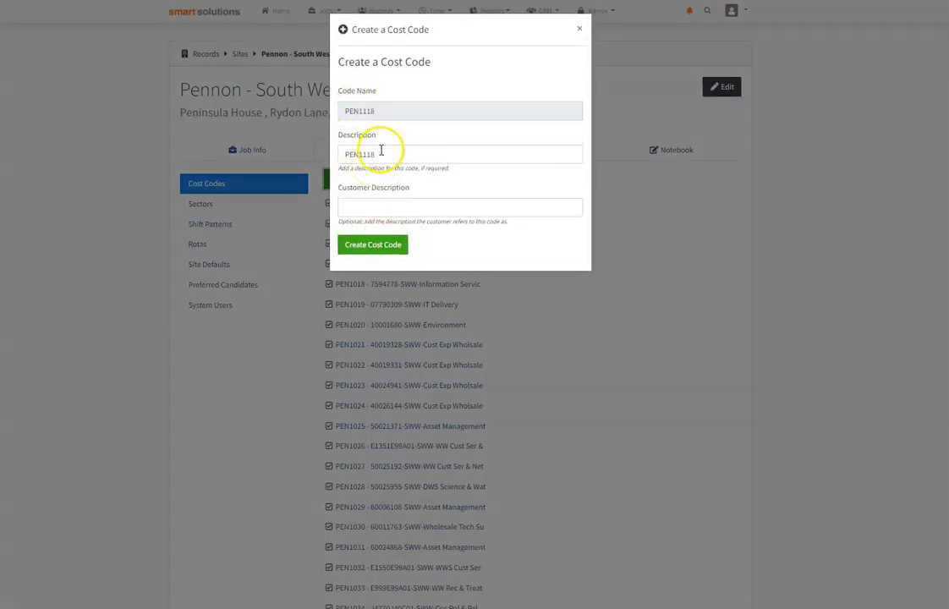
left_click(580, 30)
scroll(542, 347, "down", 20)
scroll(544, 338, "down", 1)
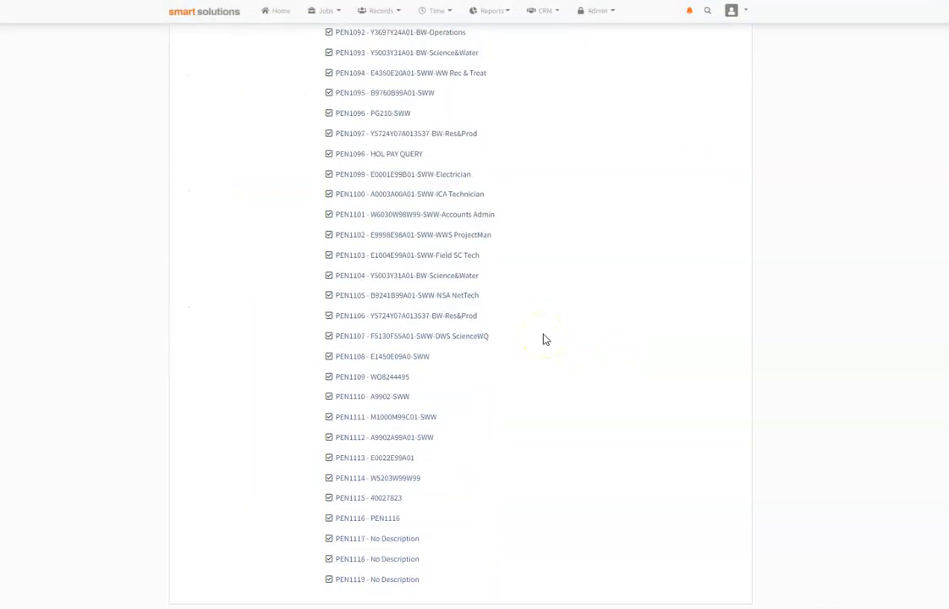
left_click(382, 564)
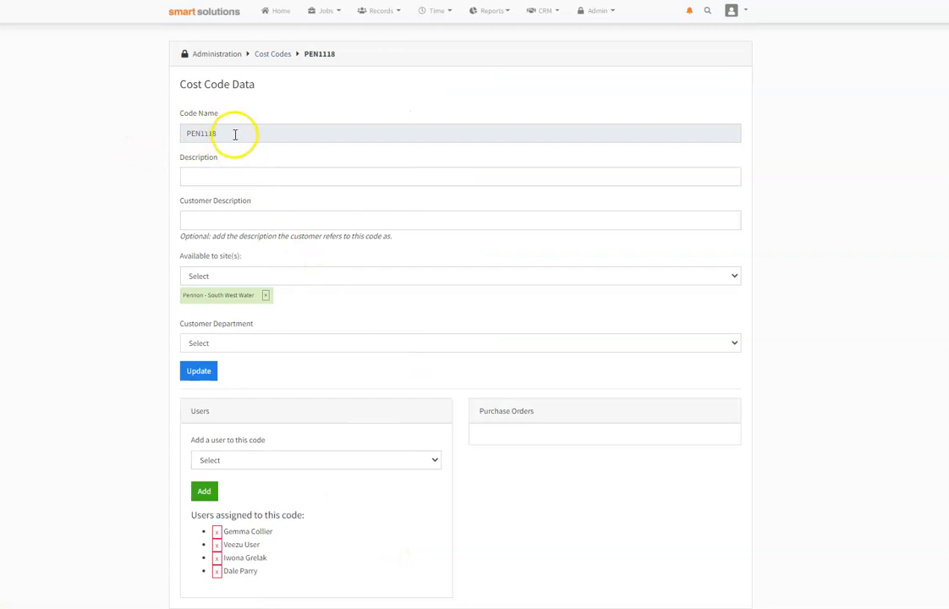
Step: Enter 15263748 as the description of cost code PEN1118 and fill in its customer description
left_click(203, 176)
type("15263748")
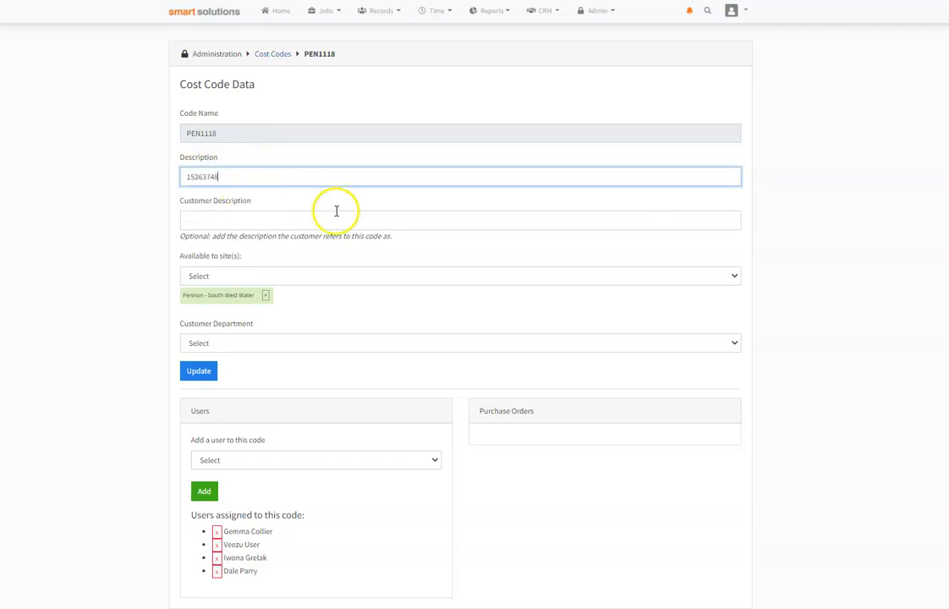
left_click(286, 216)
key("Down")
key("Tab")
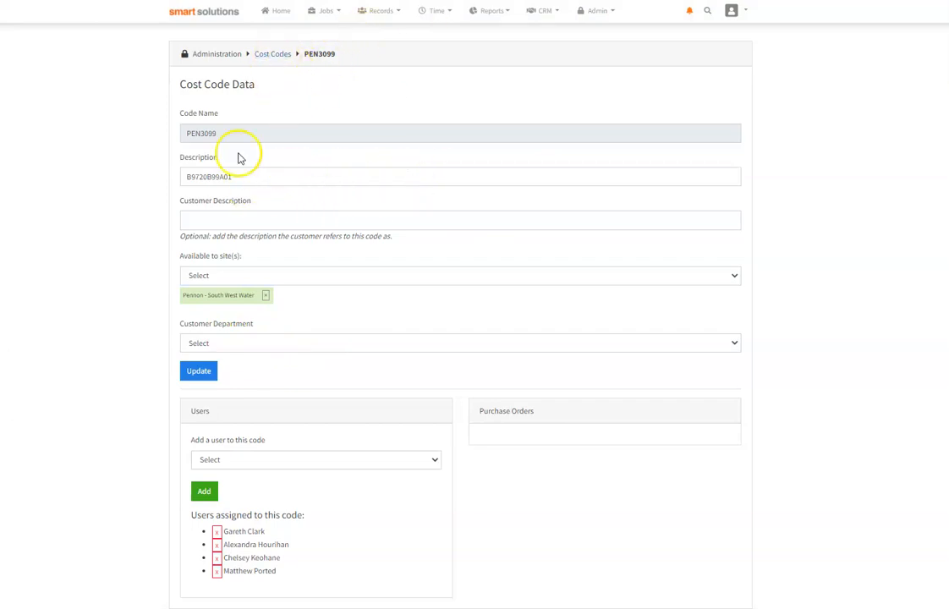
Step: Set the customer department of cost code PEN3099 to "Engineering and Supply Chain - Strategic Client"
left_click_drag(216, 133, 174, 137)
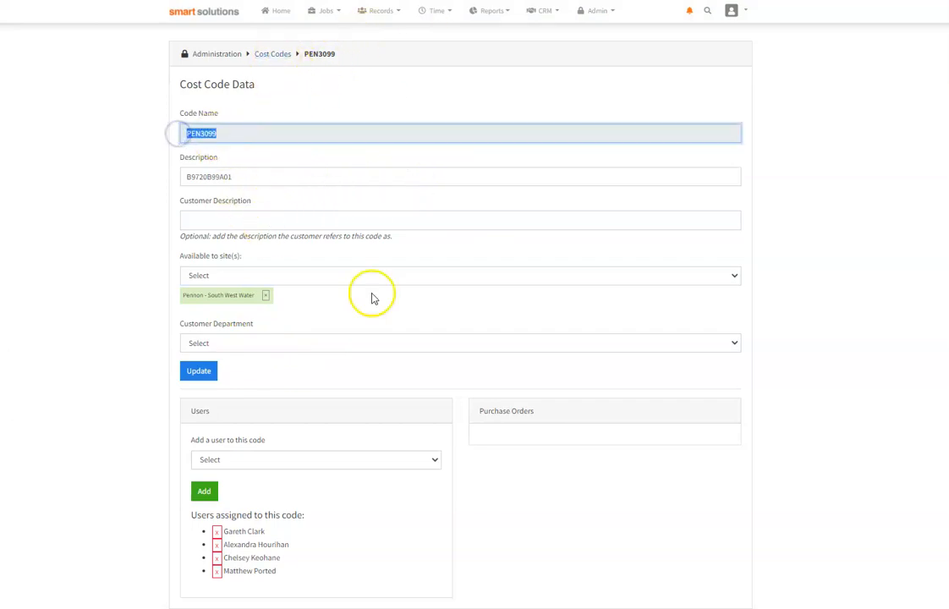
left_click_drag(181, 325, 264, 328)
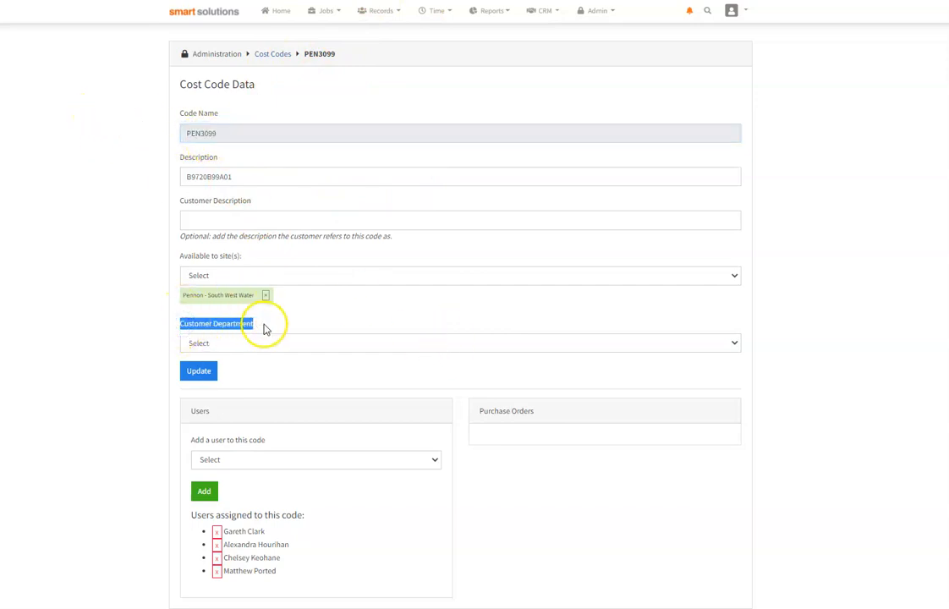
left_click(335, 343)
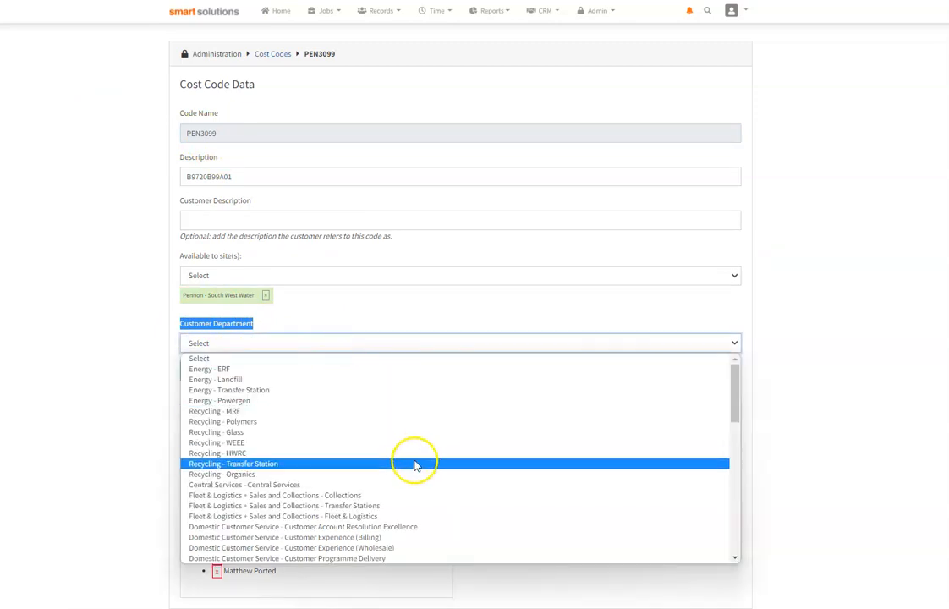
scroll(415, 460, "down", 4)
scroll(416, 449, "up", 1)
scroll(385, 438, "up", 3)
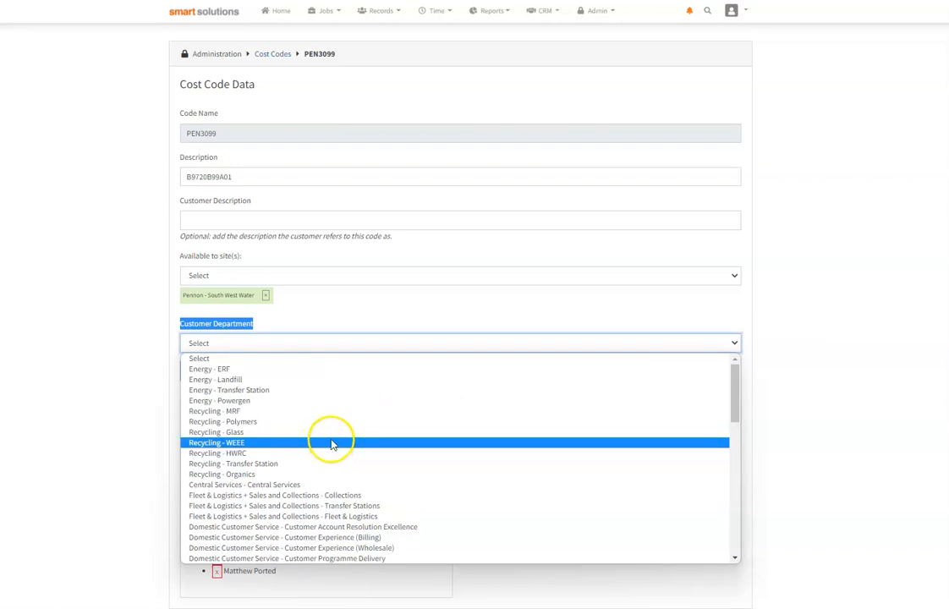
scroll(332, 443, "down", 12)
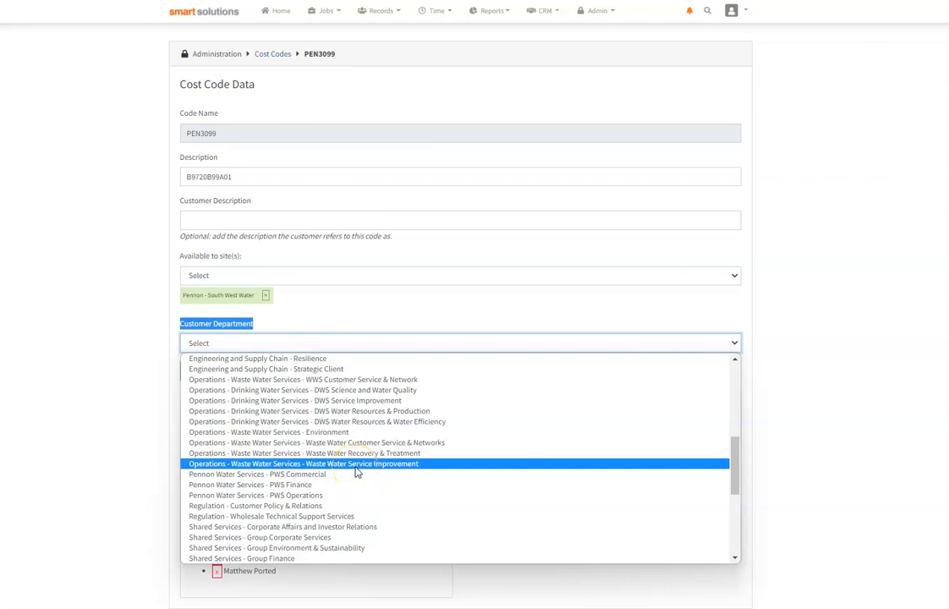
left_click(292, 369)
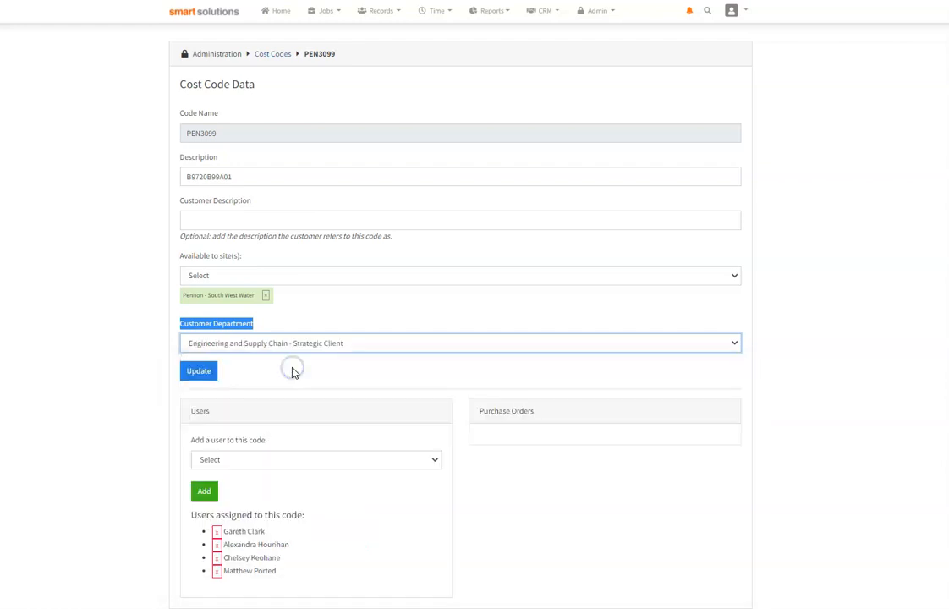
left_click(204, 381)
Step: Find cost code PEN1111 in the full cost codes list and check its customer department options
left_click(278, 55)
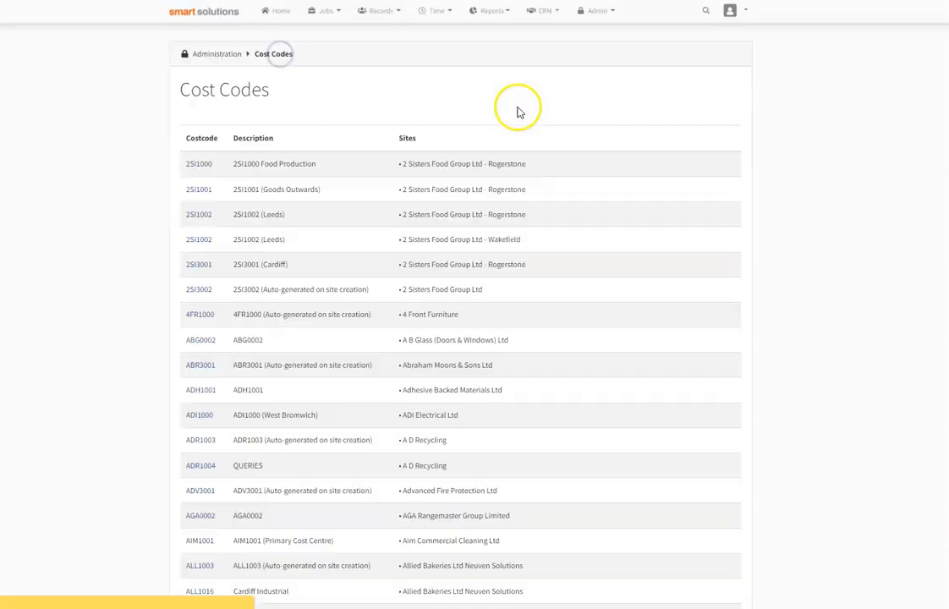
left_click(678, 129)
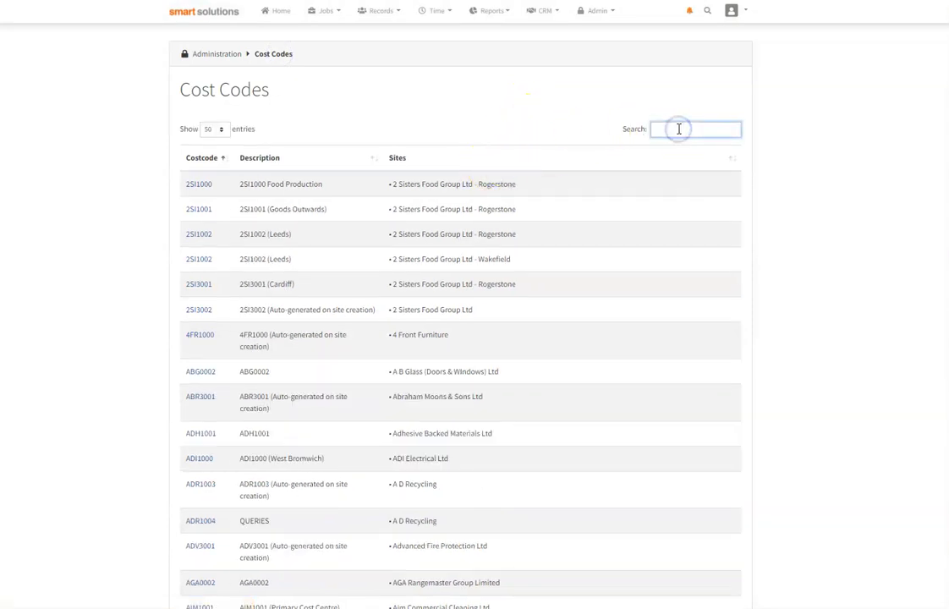
type("pen1111")
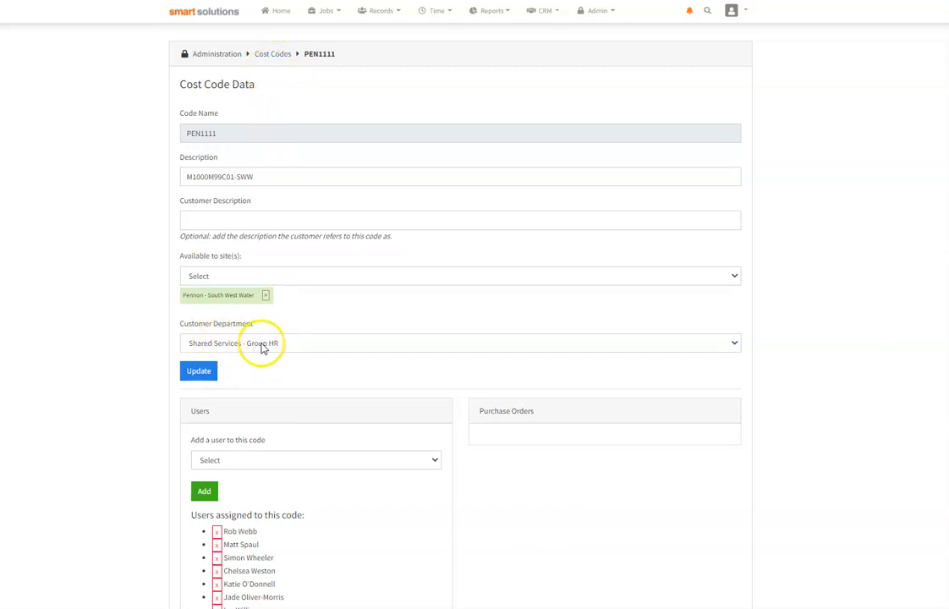
left_click(735, 344)
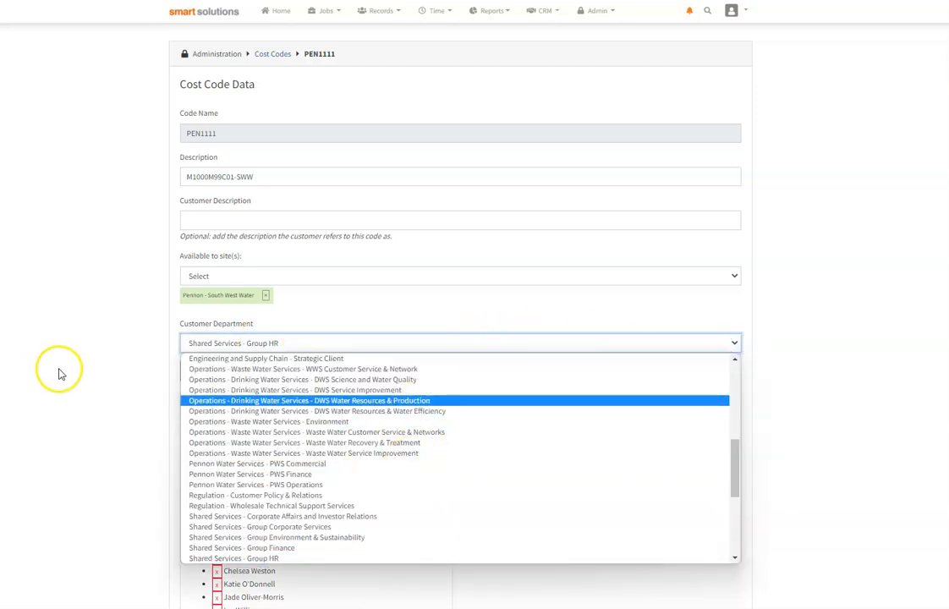
left_click(97, 346)
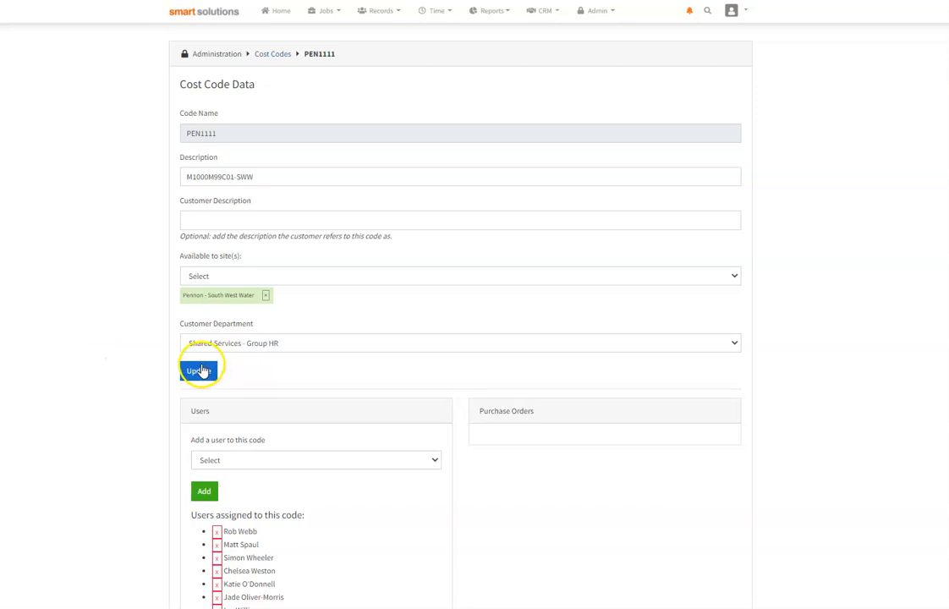